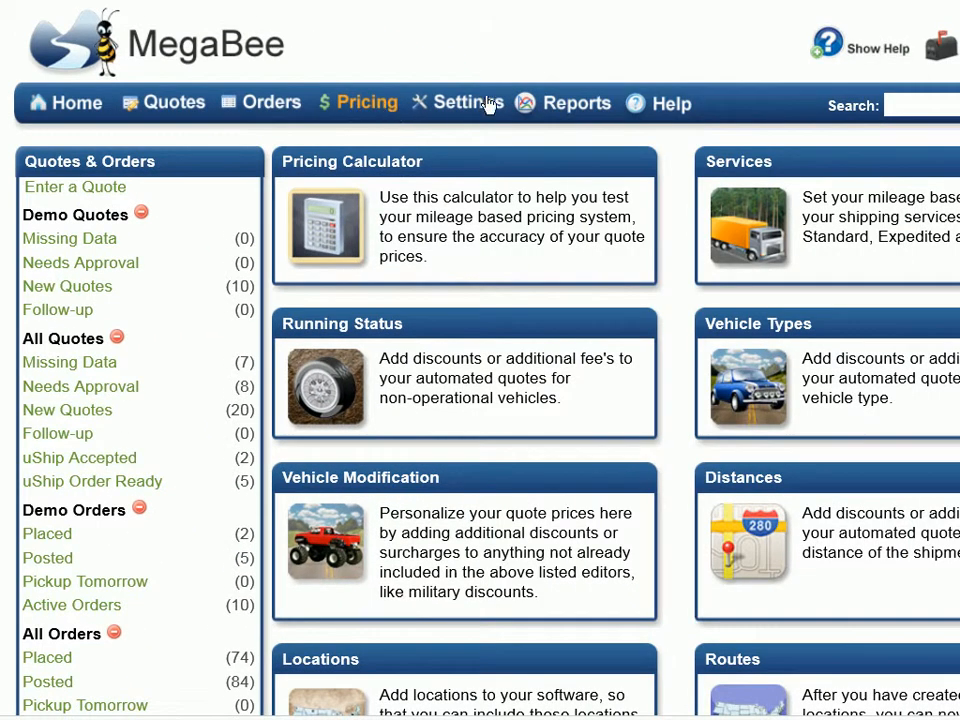
Step: Open the Standard Shipping service level from the Services list for editing
{"action": "left_click", "coordinate": [752, 168]}
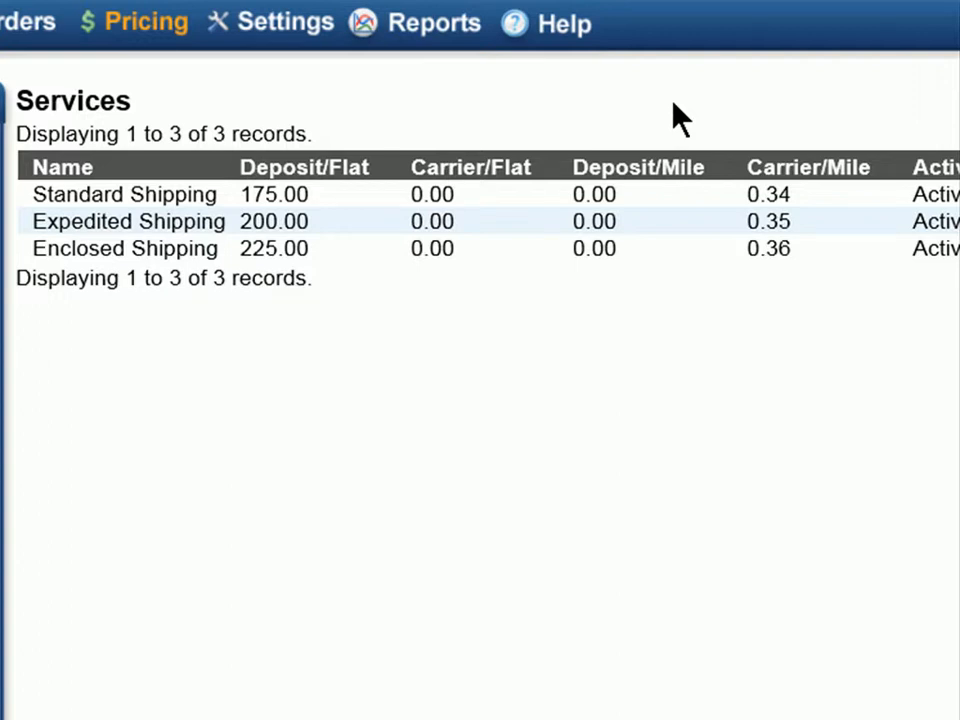
{"action": "left_click", "coordinate": [310, 200]}
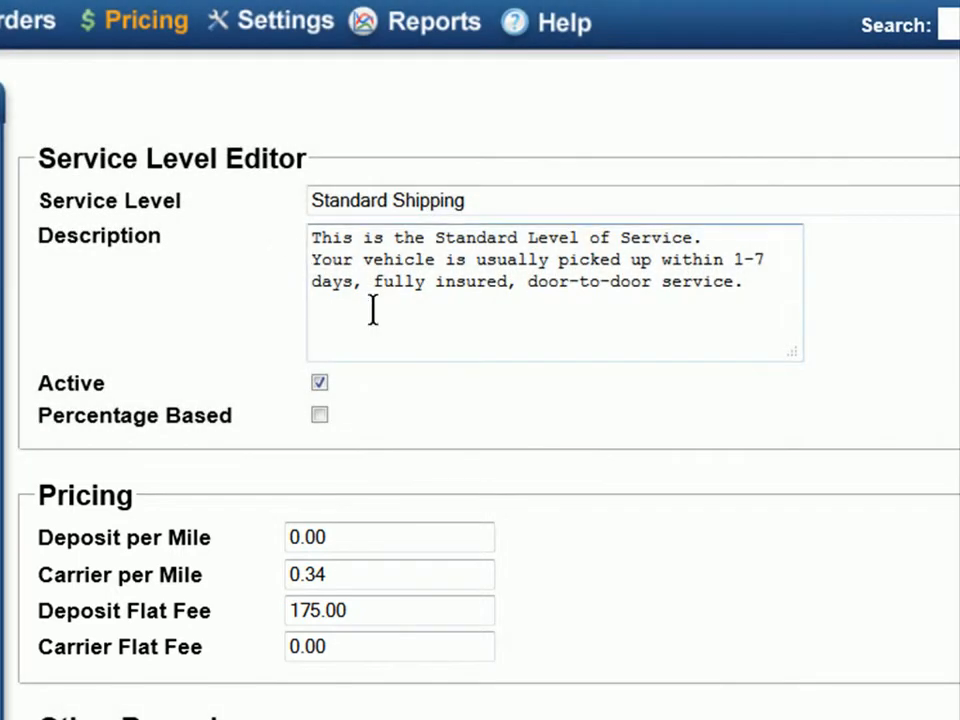
Step: Change Standard Shipping's deposit flat fee from 175.00 to 150.00 and carrier per mile from 0.34 to 0.33, then save
{"action": "left_click_drag", "start_coordinate": [414, 609], "coordinate": [265, 595]}
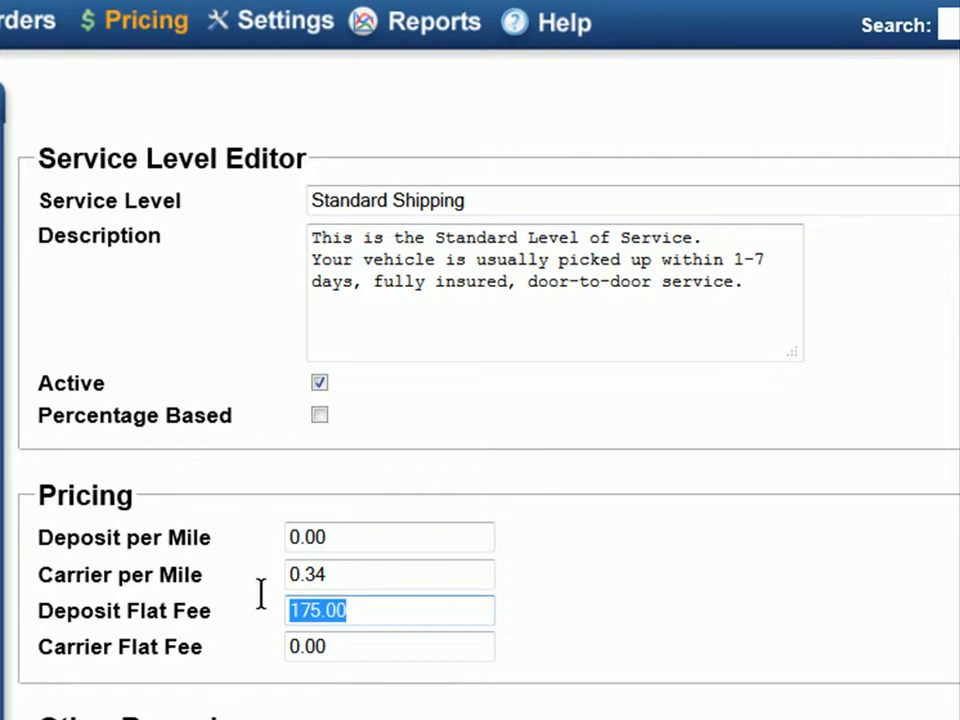
{"action": "type", "text": "150.00"}
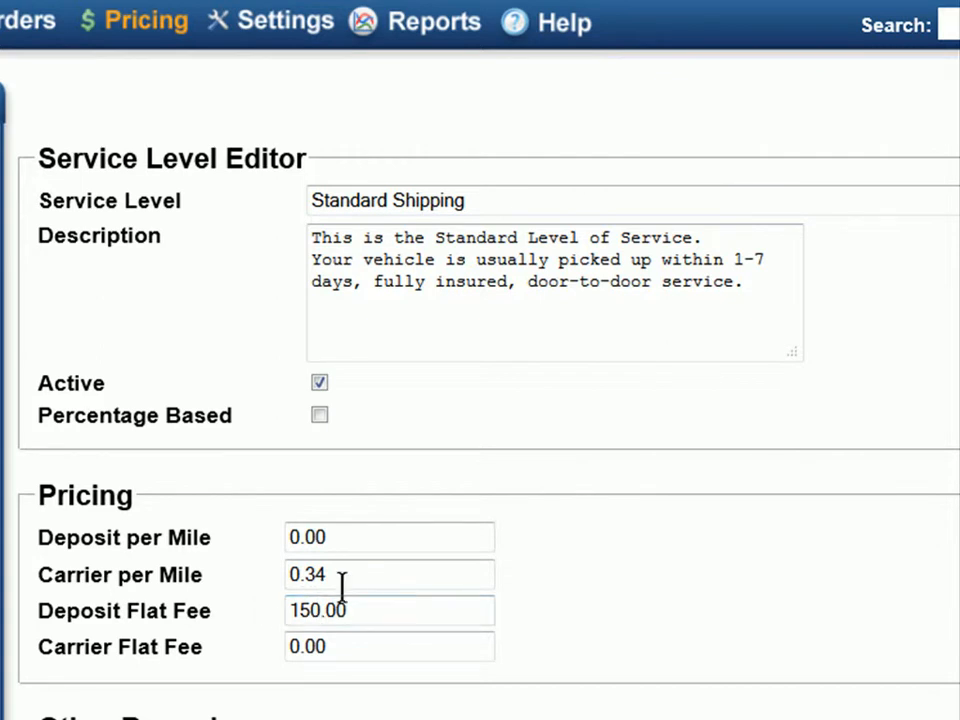
{"action": "left_click_drag", "start_coordinate": [343, 574], "coordinate": [270, 574]}
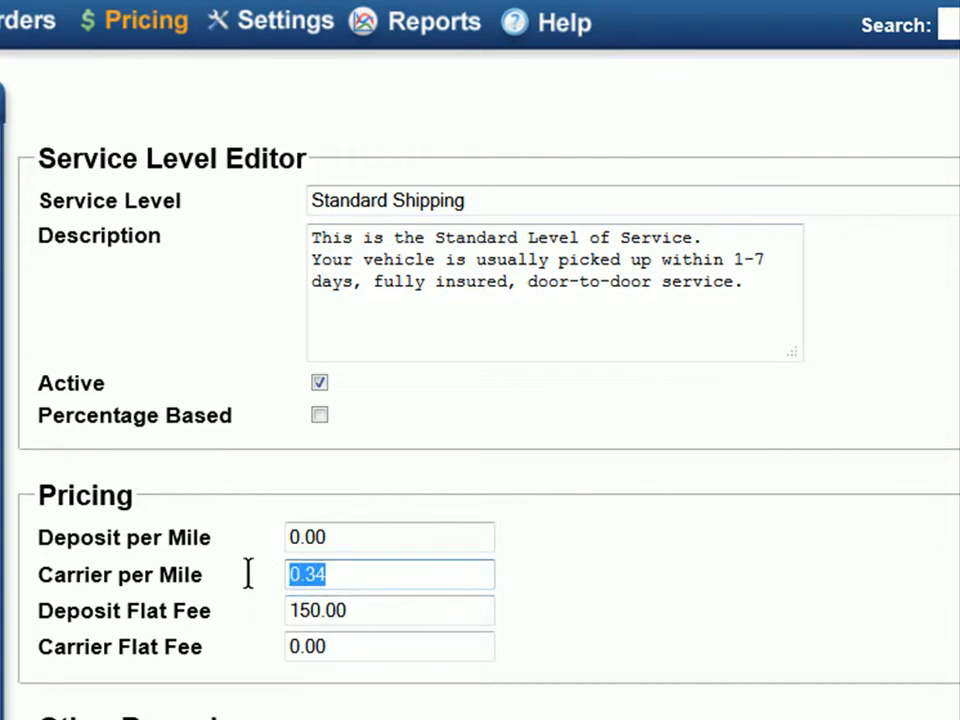
{"action": "type", "text": "0.33"}
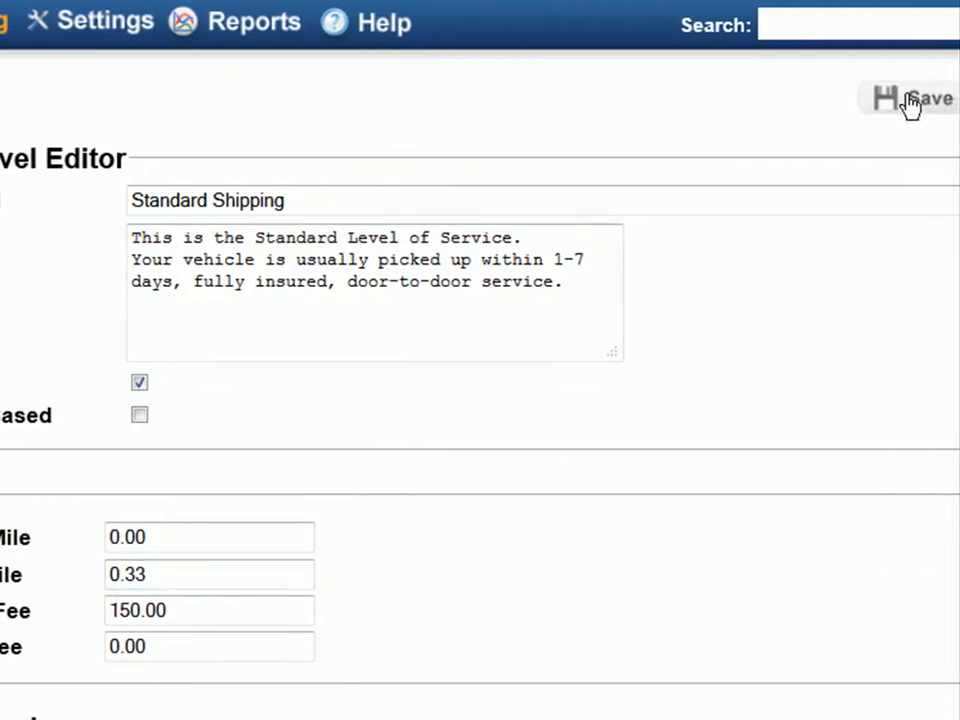
{"action": "left_click", "coordinate": [910, 100]}
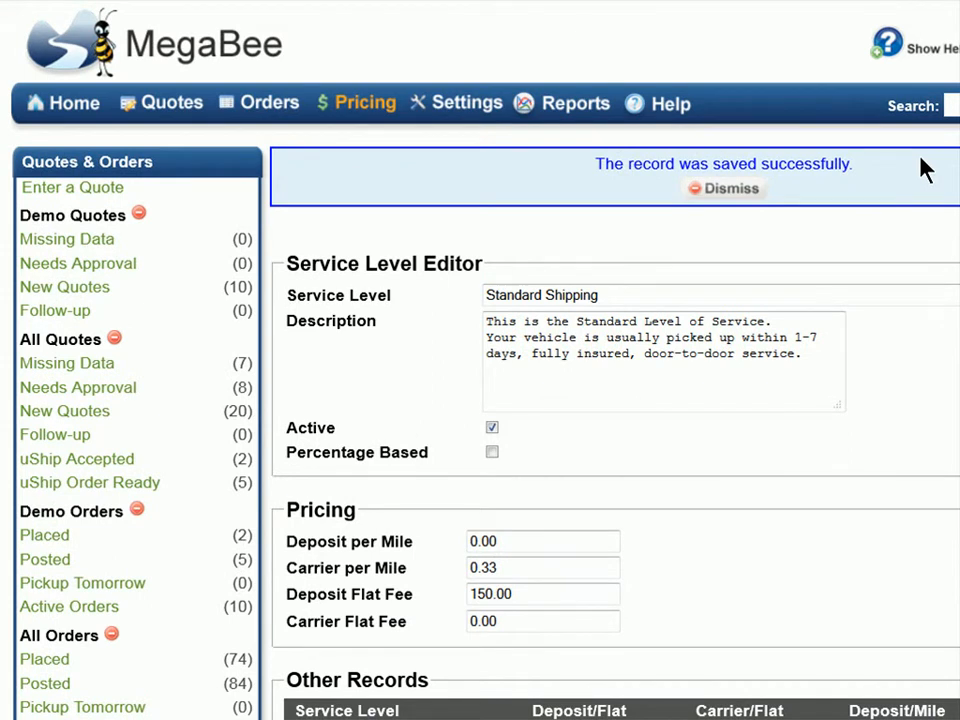
{"action": "scroll", "coordinate": [925, 170], "scroll_direction": "down", "scroll_amount": 1}
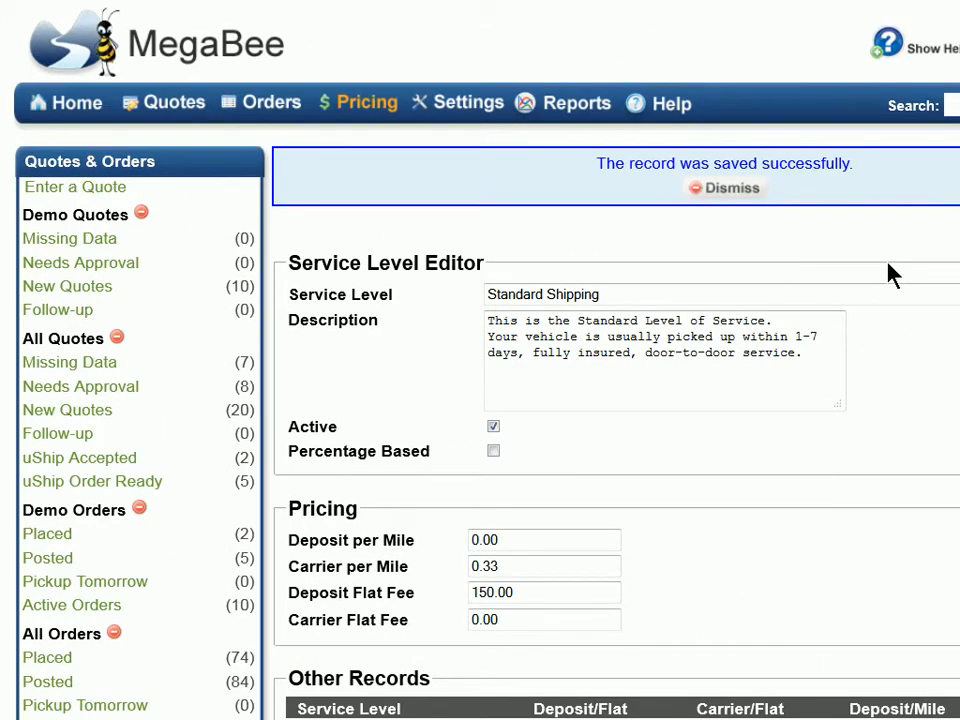
Step: Review the Running Status fee list, then go back to the pricing overview
{"action": "left_click", "coordinate": [358, 117]}
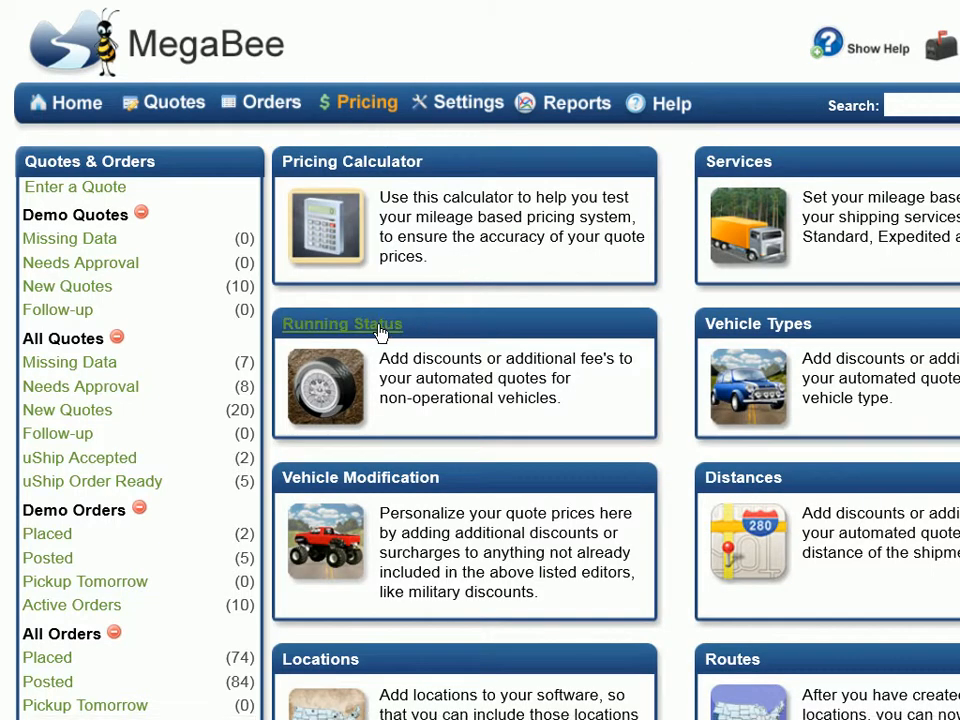
{"action": "left_click", "coordinate": [380, 335]}
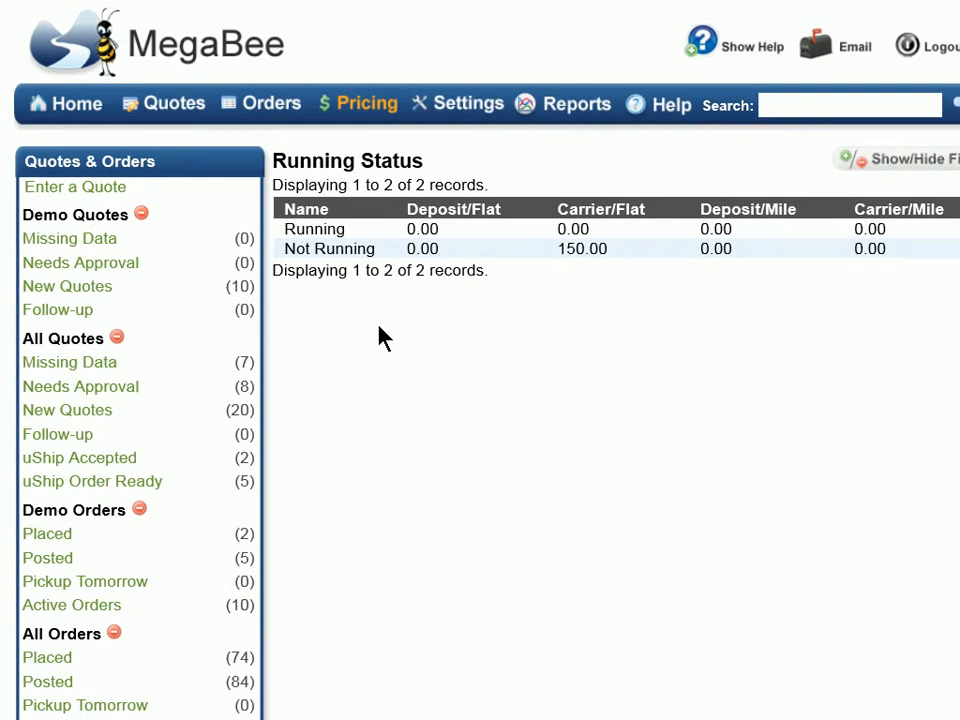
{"action": "left_click", "coordinate": [375, 117]}
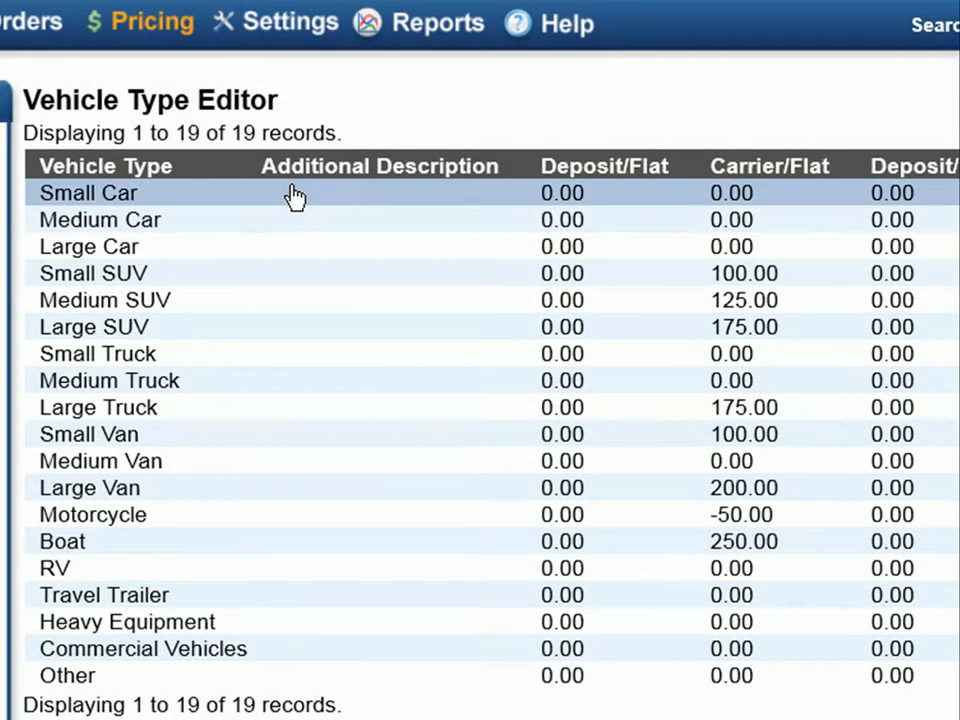
Step: Set Small Car's carrier flat fee to 25.00 and save it
{"action": "left_click", "coordinate": [291, 192]}
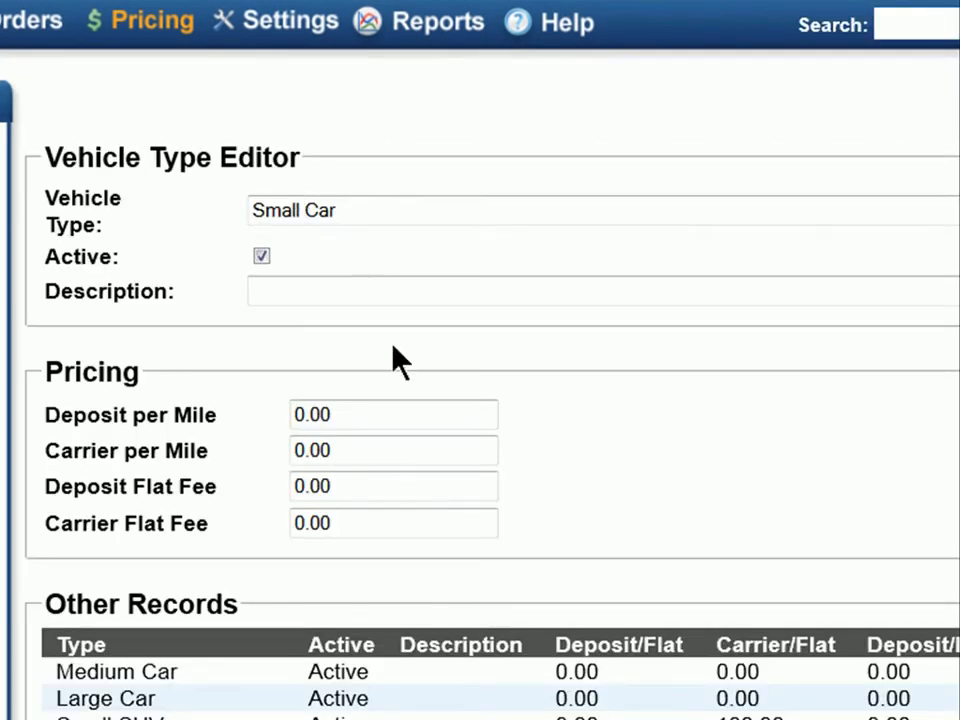
{"action": "left_click_drag", "start_coordinate": [379, 524], "coordinate": [264, 521]}
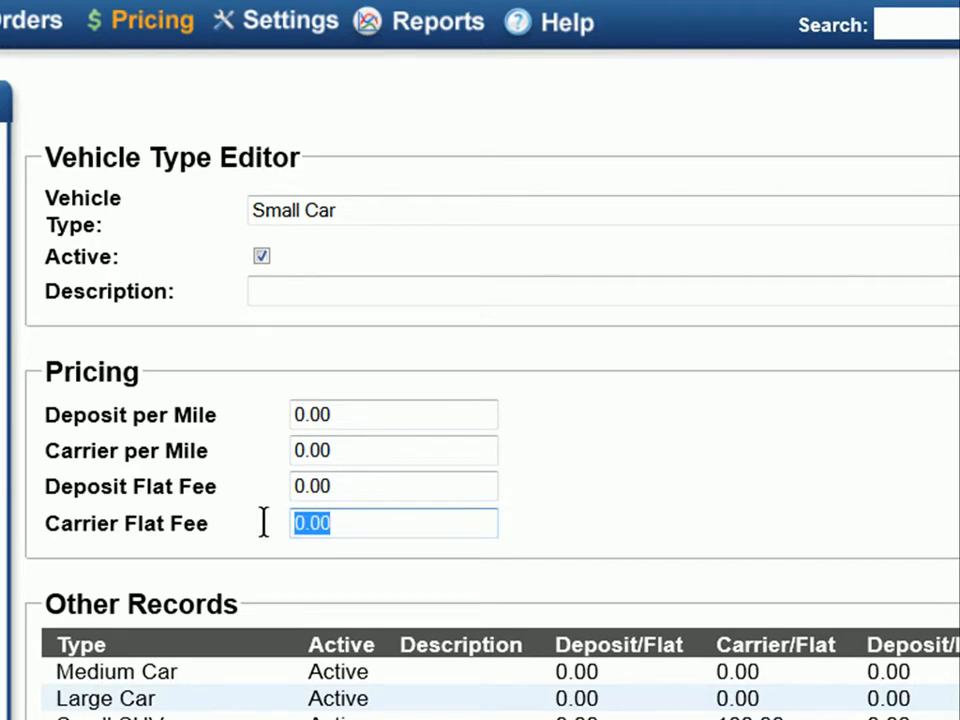
{"action": "type", "text": "25.00"}
{"action": "scroll", "coordinate": [265, 523], "scroll_direction": "right", "scroll_amount": 3}
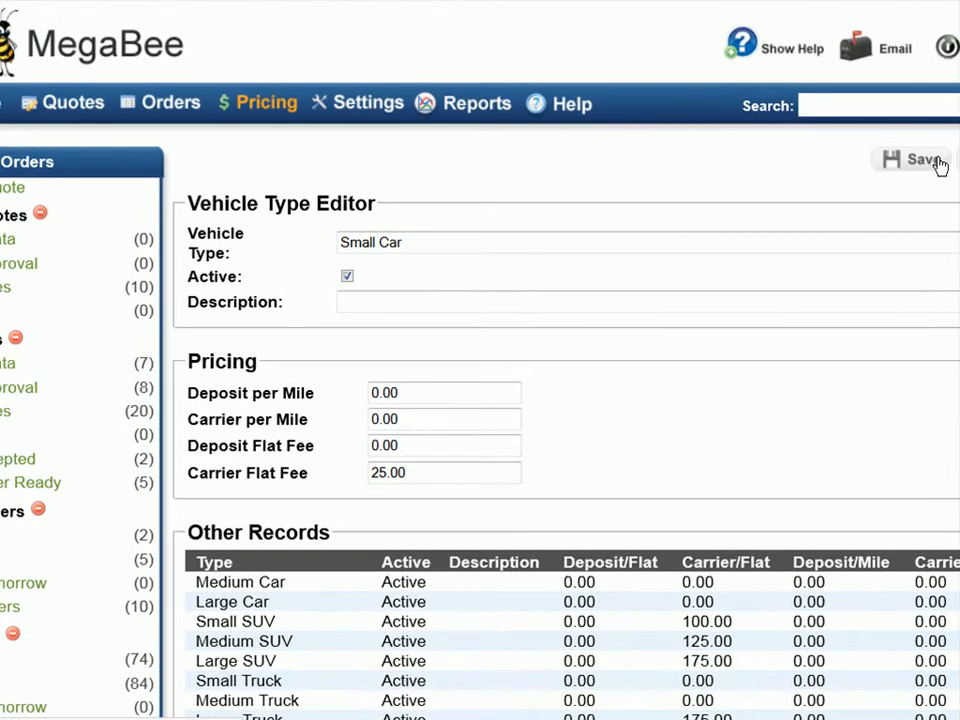
{"action": "left_click", "coordinate": [935, 97]}
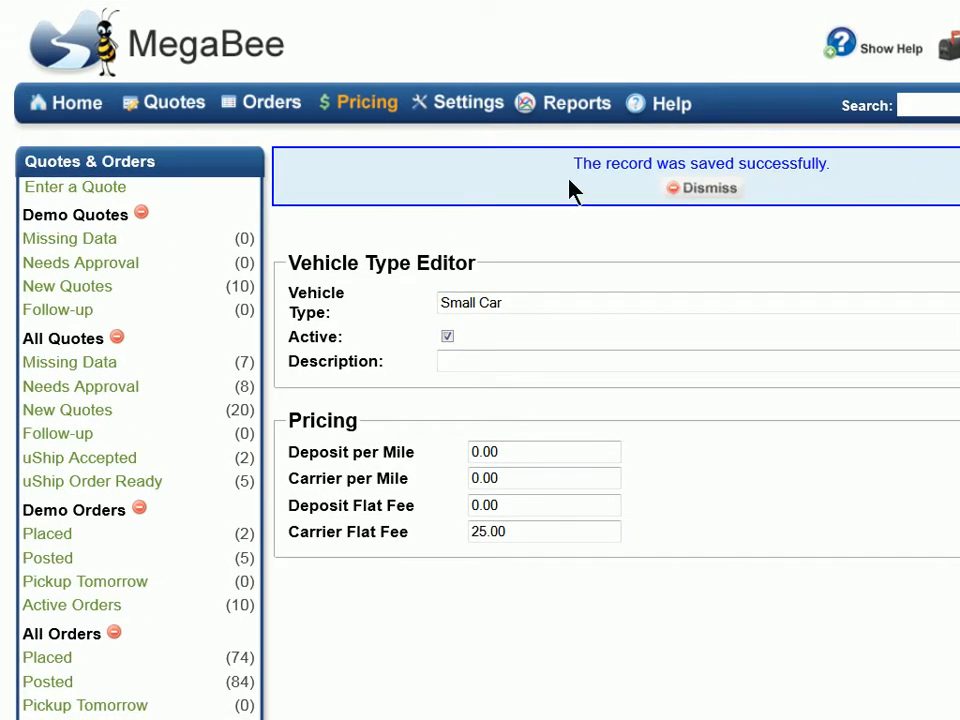
{"action": "left_click", "coordinate": [362, 108]}
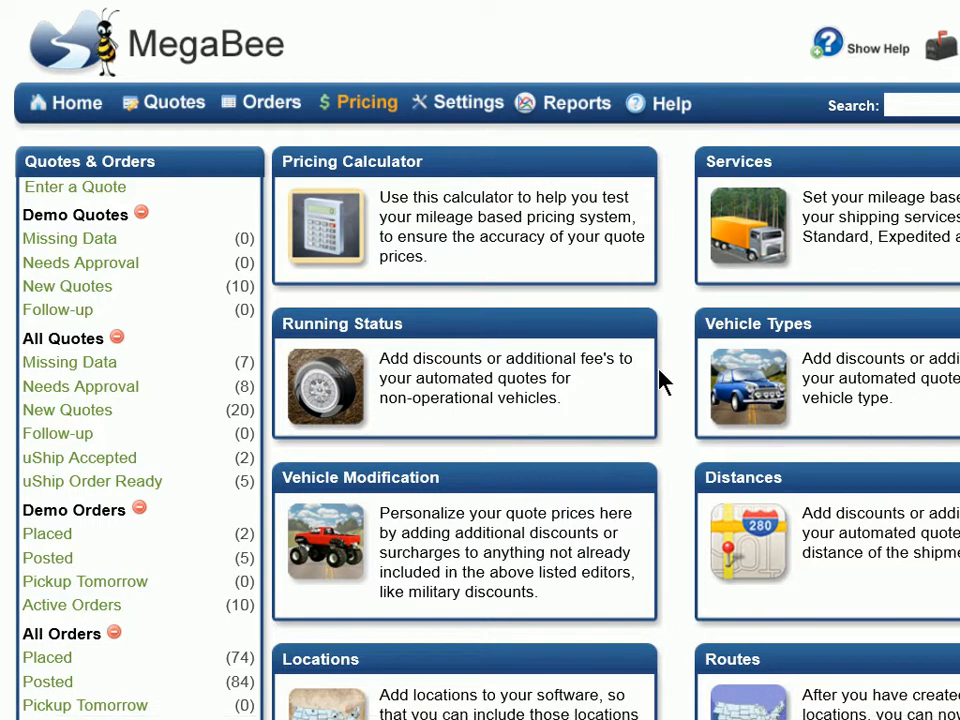
Step: Review the six distance tiers and start a new distance record
{"action": "left_click", "coordinate": [724, 485]}
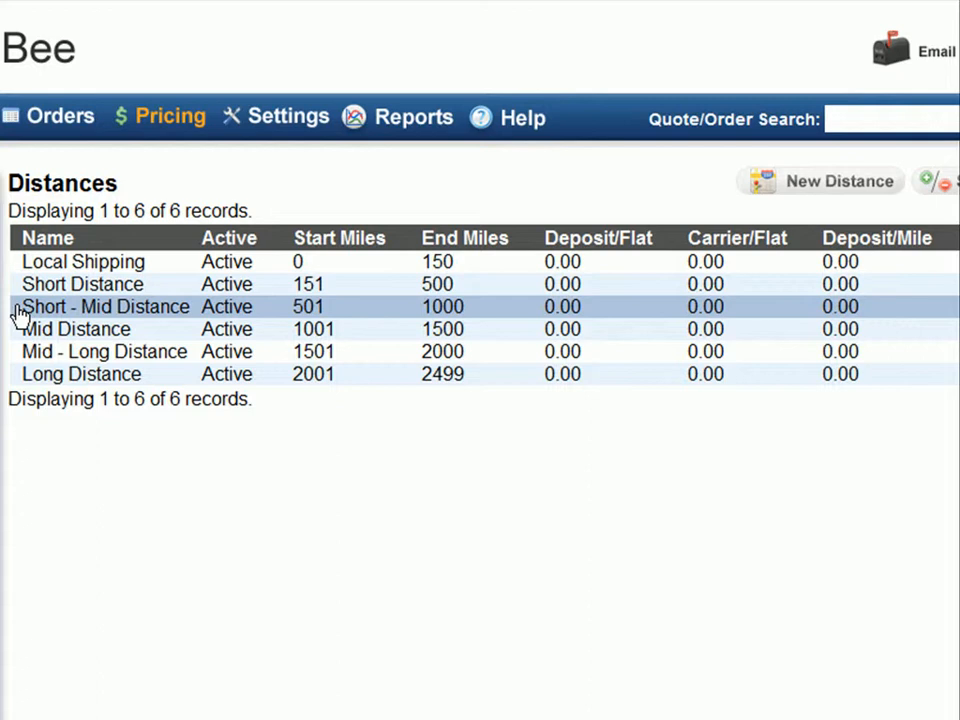
{"action": "left_click", "coordinate": [781, 190]}
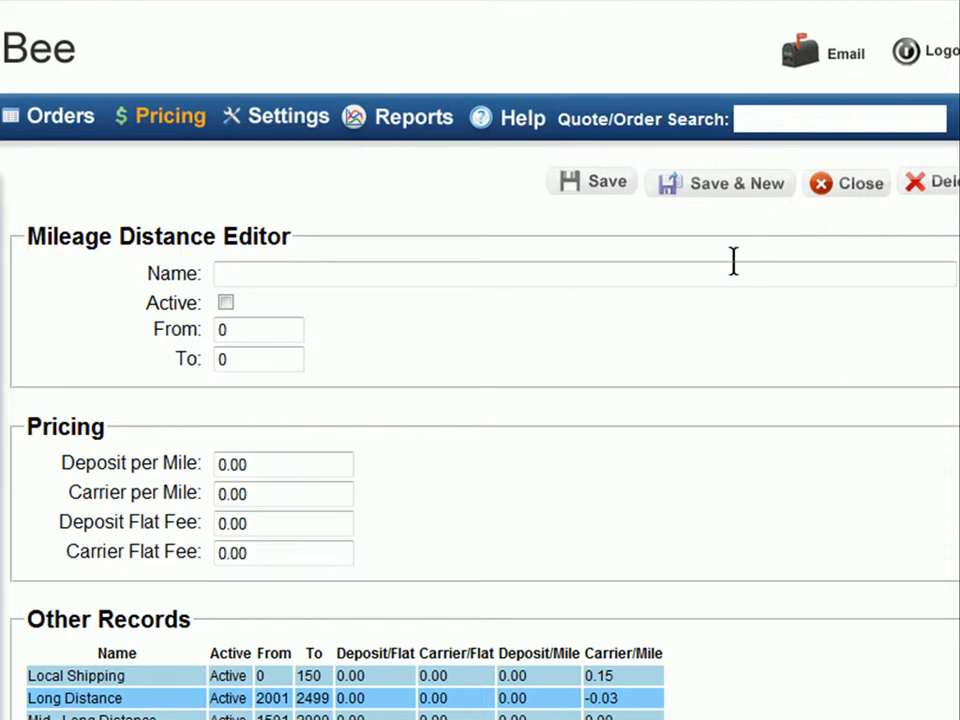
Step: Name the new distance tier Extra Long Hauls, covering 2500 to 5000 miles
{"action": "left_click", "coordinate": [714, 274]}
{"action": "type", "text": "e"}
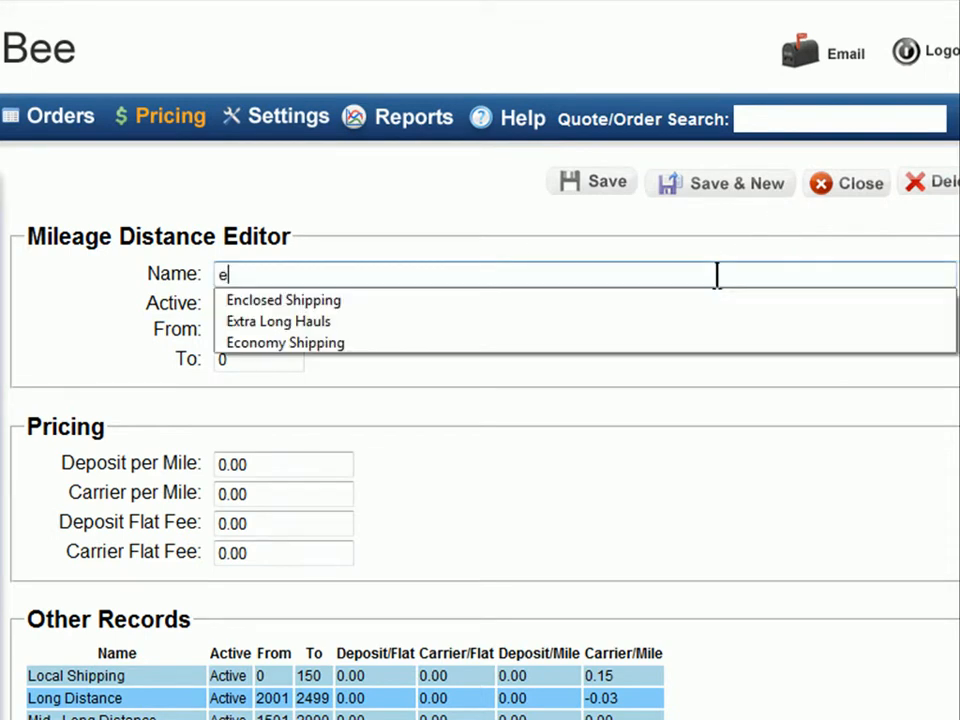
{"action": "left_click", "coordinate": [638, 322]}
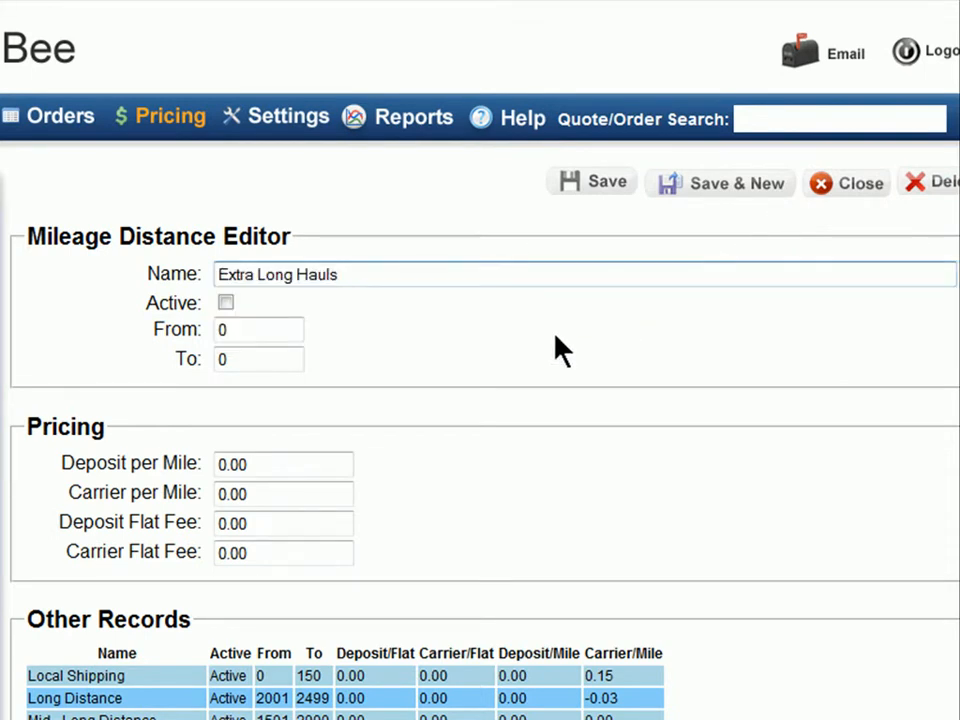
{"action": "left_click", "coordinate": [253, 330]}
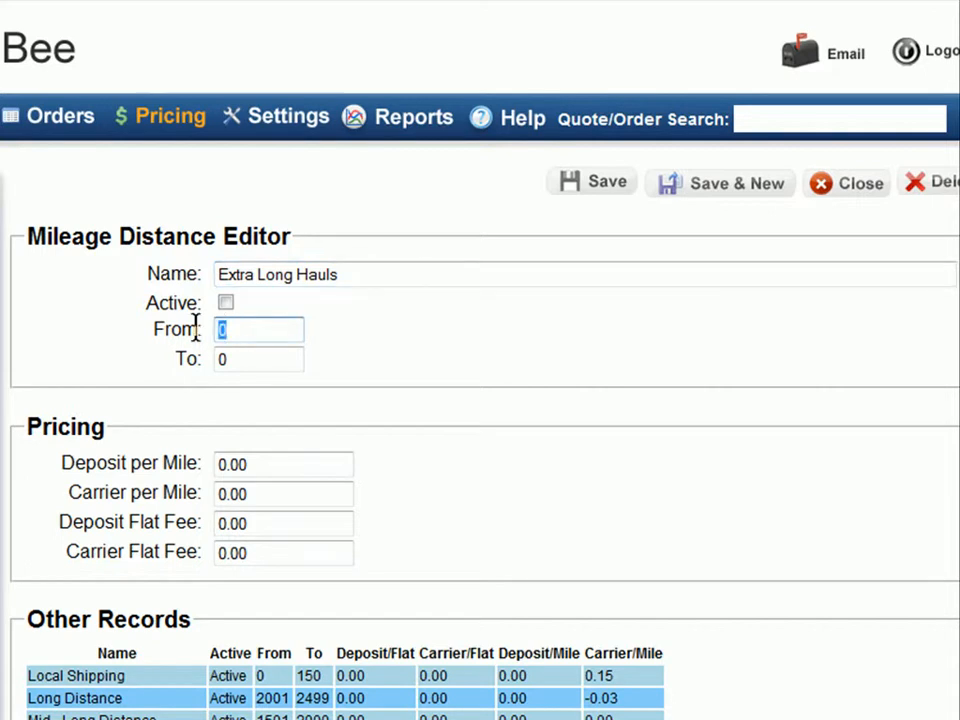
{"action": "type", "text": "2500"}
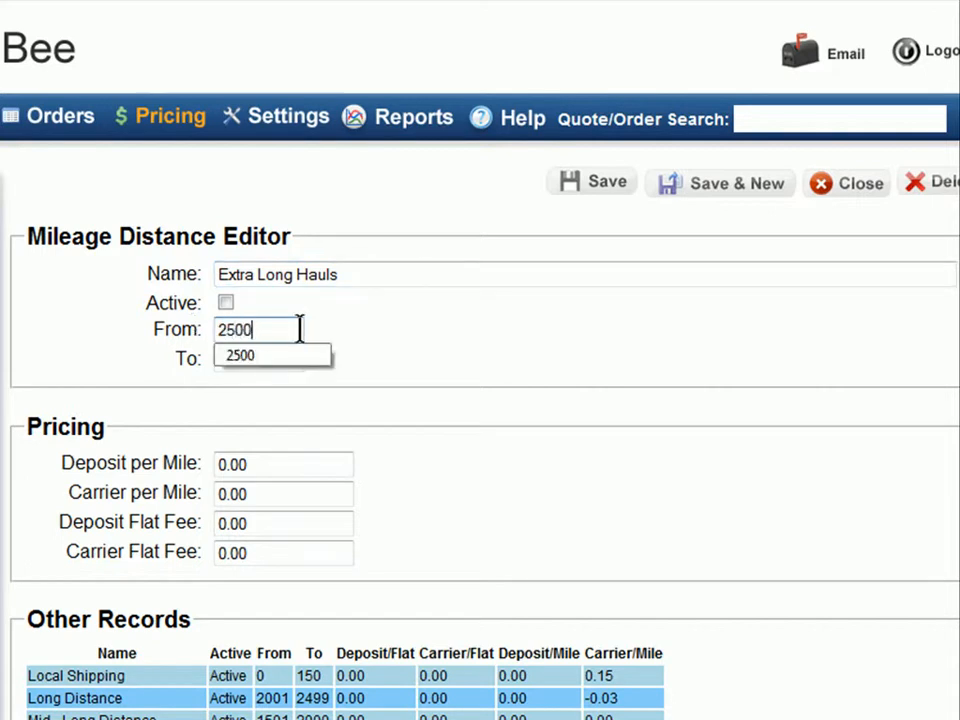
{"action": "left_click", "coordinate": [362, 345]}
{"action": "left_click", "coordinate": [216, 361]}
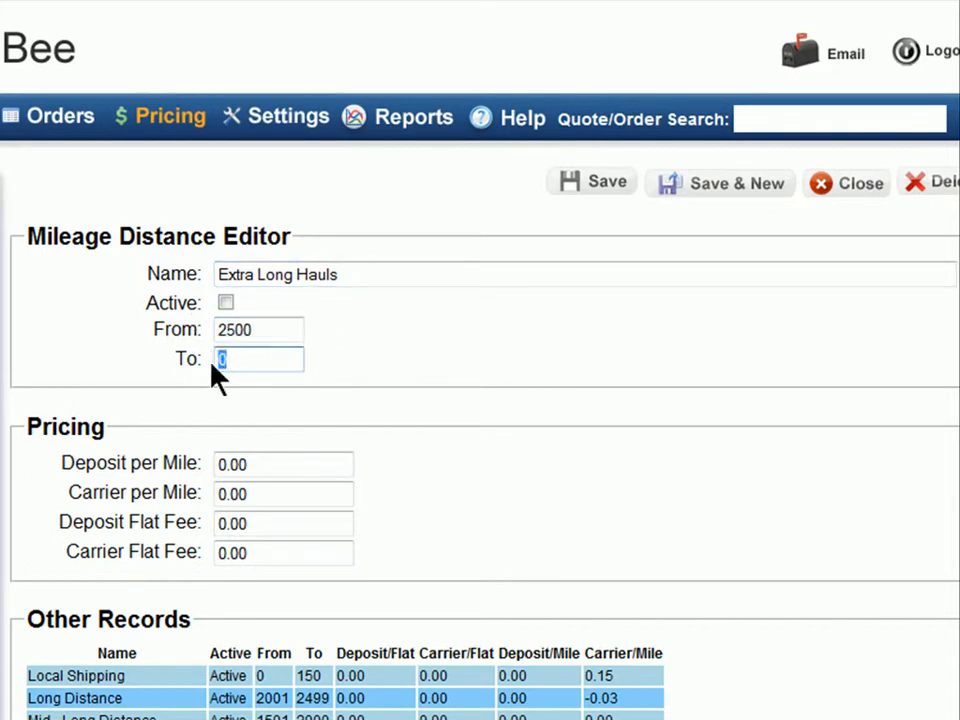
{"action": "type", "text": "5000"}
{"action": "left_click", "coordinate": [257, 390]}
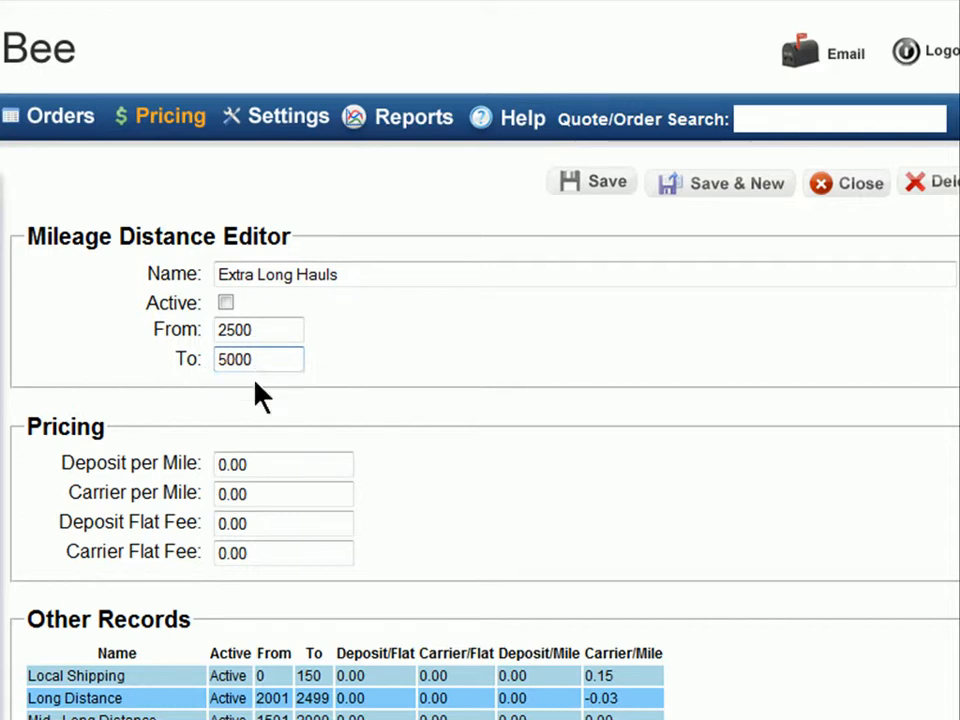
Step: Set its carrier per mile to -0.05, mark it active, and save the tier
{"action": "left_click", "coordinate": [268, 494]}
{"action": "left_click_drag", "start_coordinate": [268, 494], "coordinate": [208, 497]}
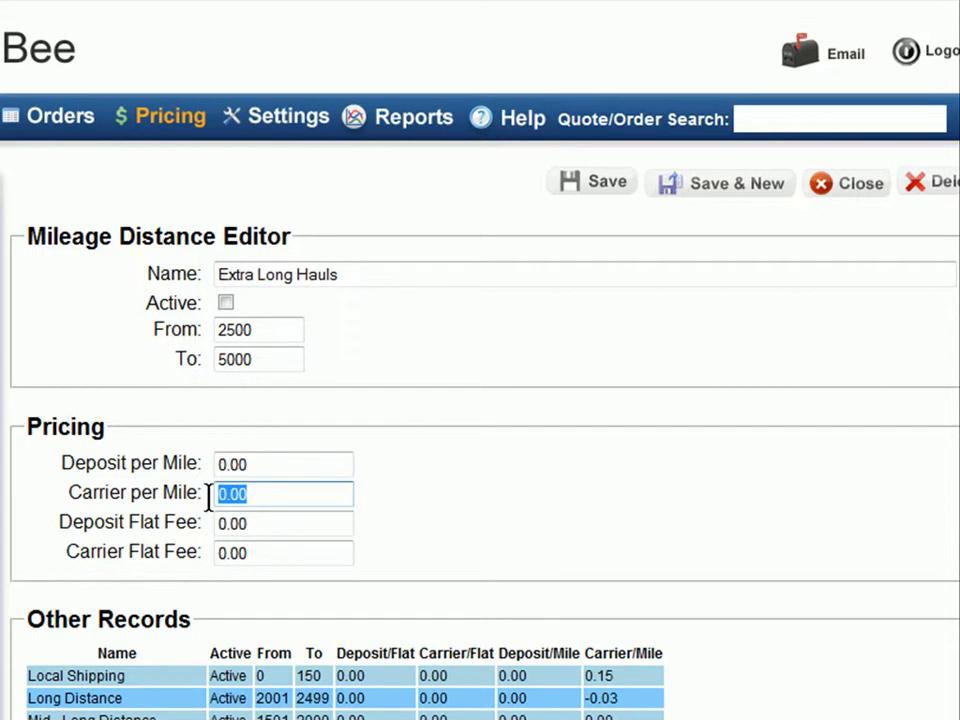
{"action": "type", "text": "-"}
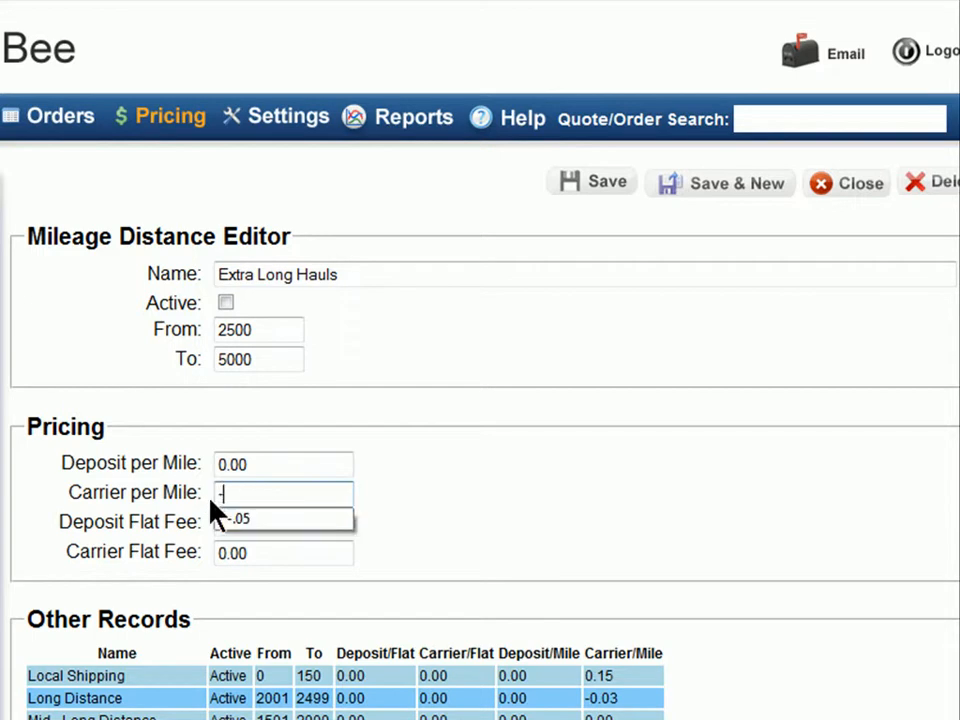
{"action": "left_click", "coordinate": [262, 522]}
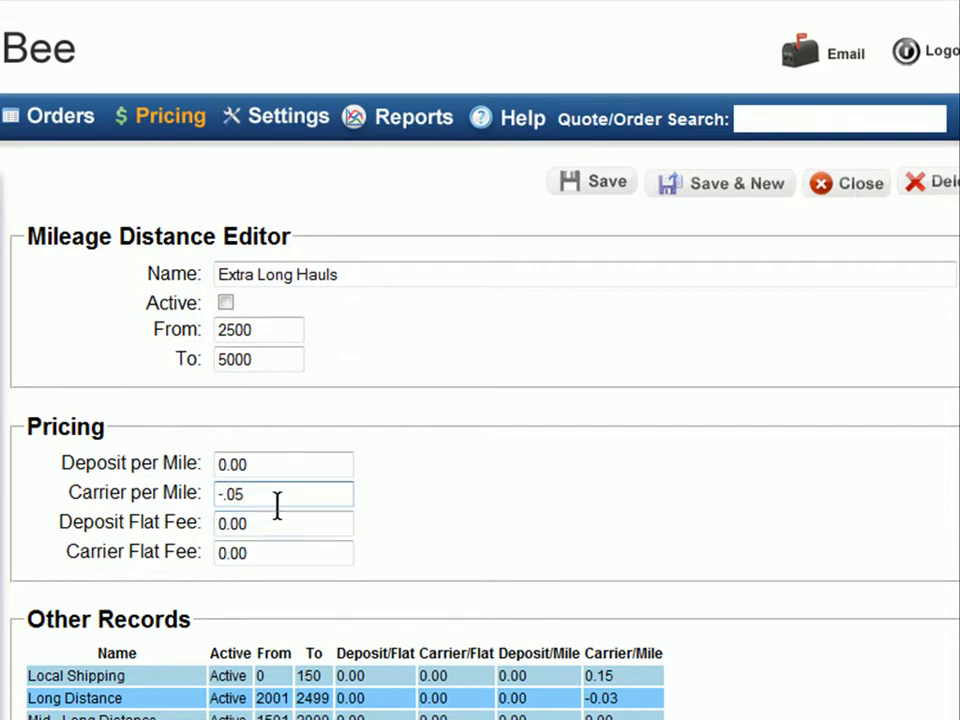
{"action": "left_click", "coordinate": [225, 303]}
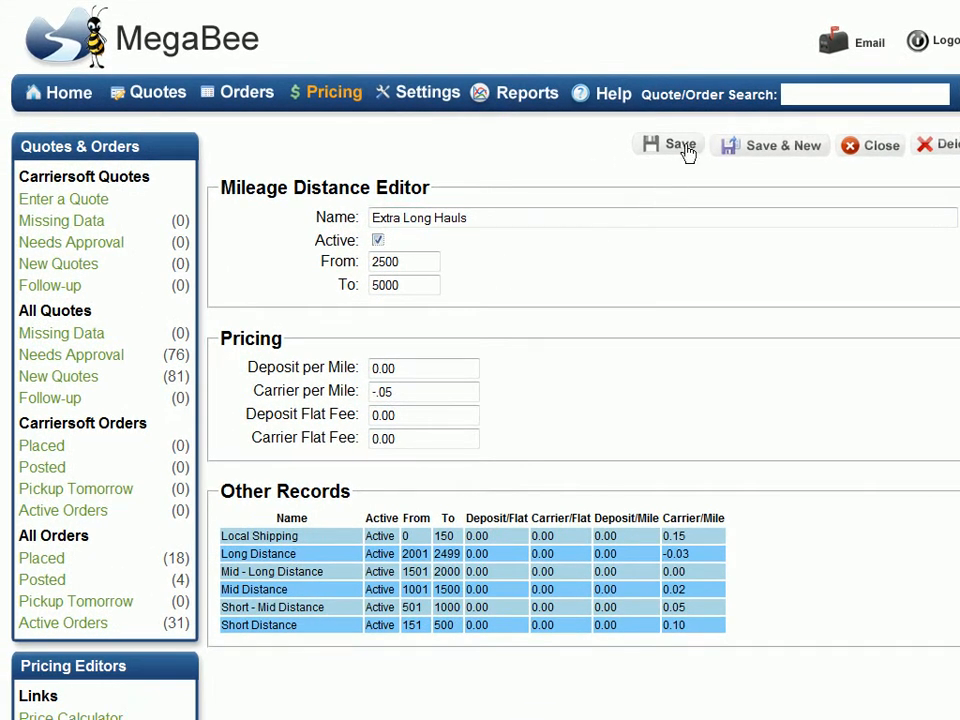
{"action": "left_click", "coordinate": [686, 149]}
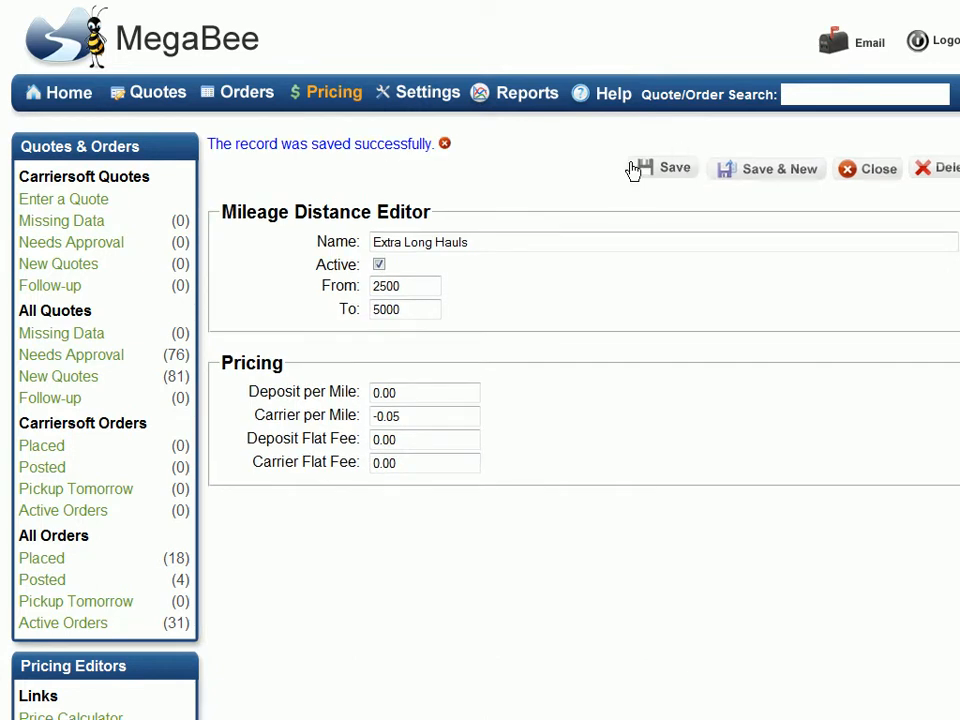
{"action": "left_click", "coordinate": [330, 101]}
Step: In the Price Calculator, enter pickup Miami, FL and delivery Los Angeles, CA
{"action": "left_click", "coordinate": [336, 150]}
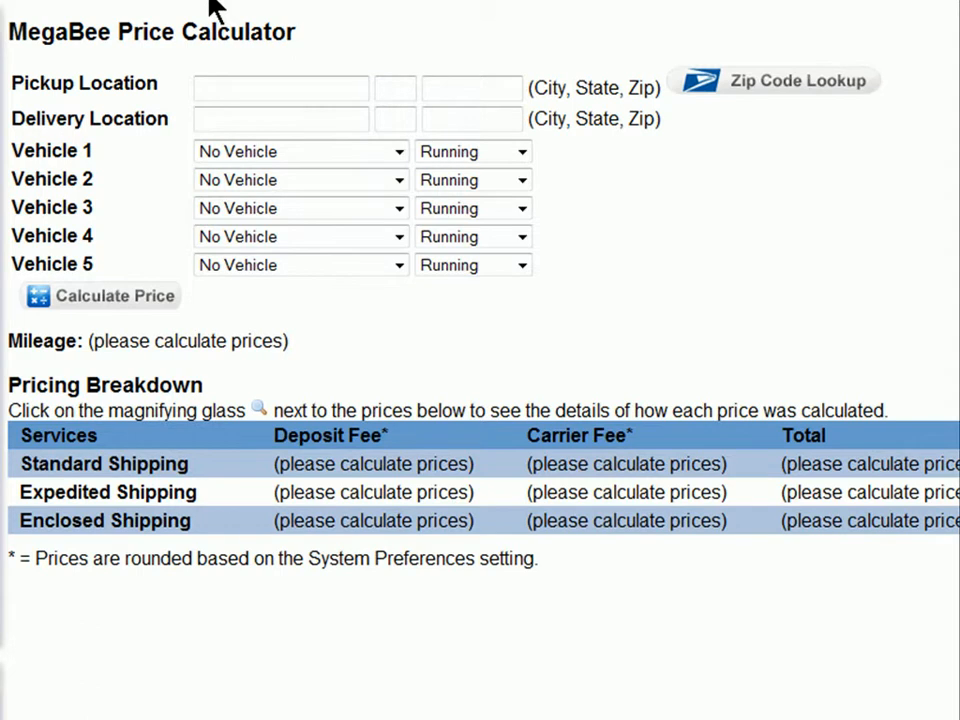
{"action": "left_click", "coordinate": [300, 88]}
{"action": "type", "text": "miami"}
{"action": "key", "text": "Tab"}
{"action": "type", "text": "fl"}
{"action": "key", "text": "Tab"}
{"action": "key", "text": "Tab"}
{"action": "type", "text": "los angeles"}
{"action": "key", "text": "Tab"}
{"action": "type", "text": "ca"}
Step: Choose Regular SUV for Vehicle 1 and calculate the quote
{"action": "left_click", "coordinate": [399, 152]}
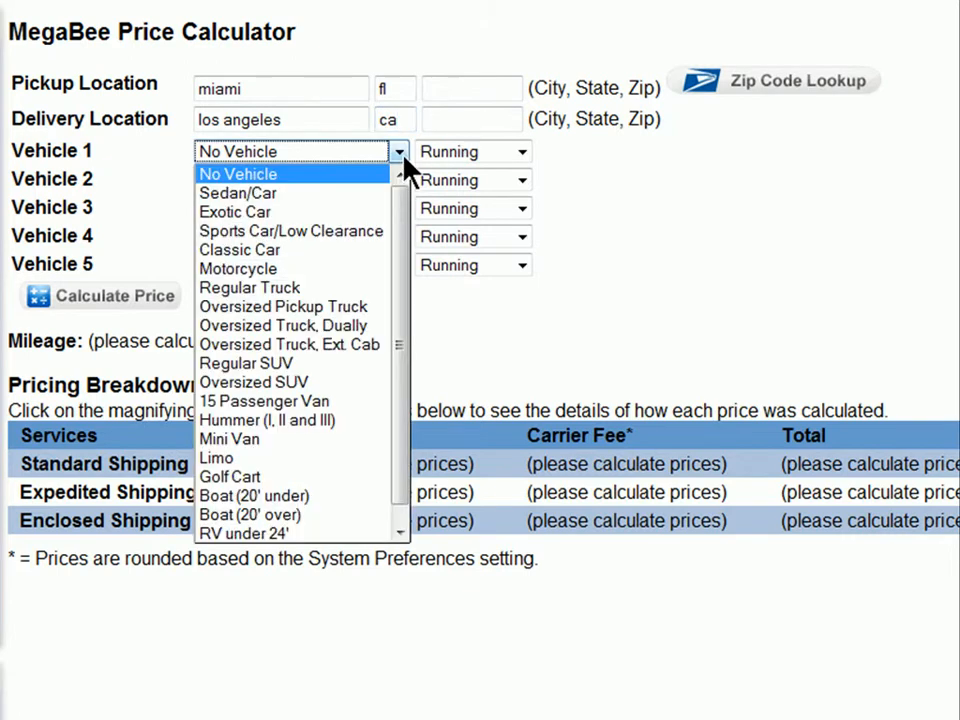
{"action": "left_click", "coordinate": [218, 364]}
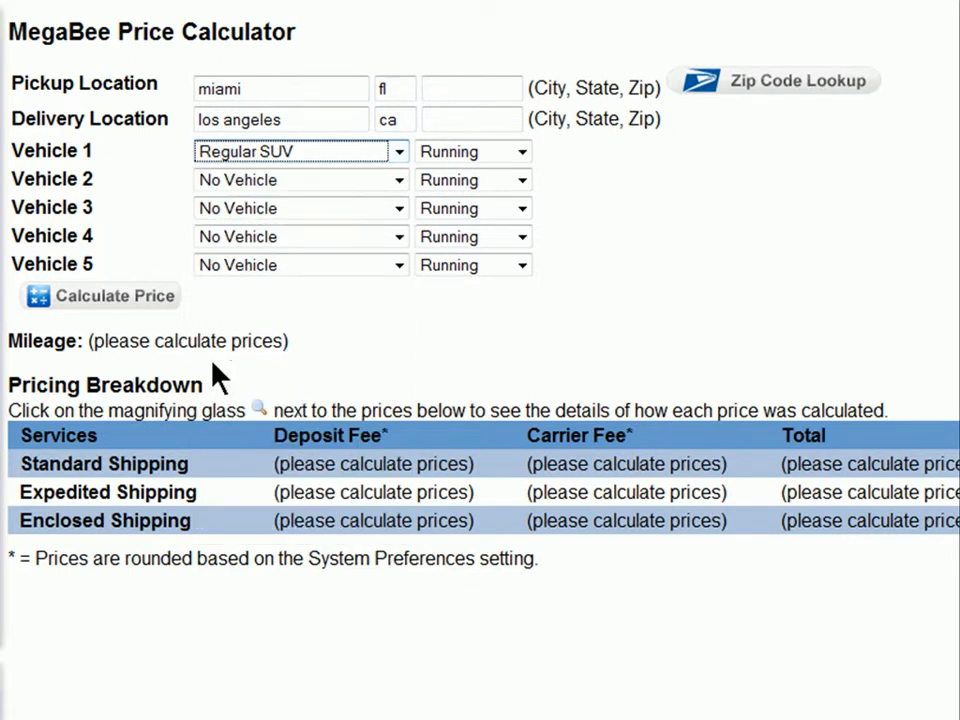
{"action": "left_click", "coordinate": [171, 304]}
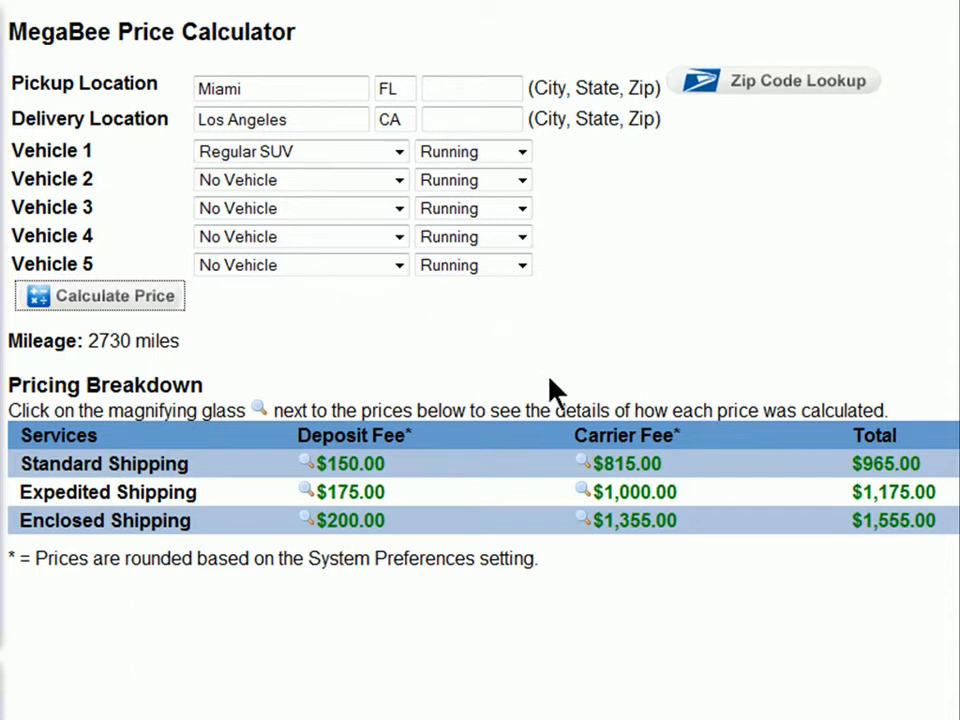
Step: Show the Standard Shipping carrier fee breakdown: $0.28 per mile plus $50.00 flat
{"action": "left_click", "coordinate": [584, 463]}
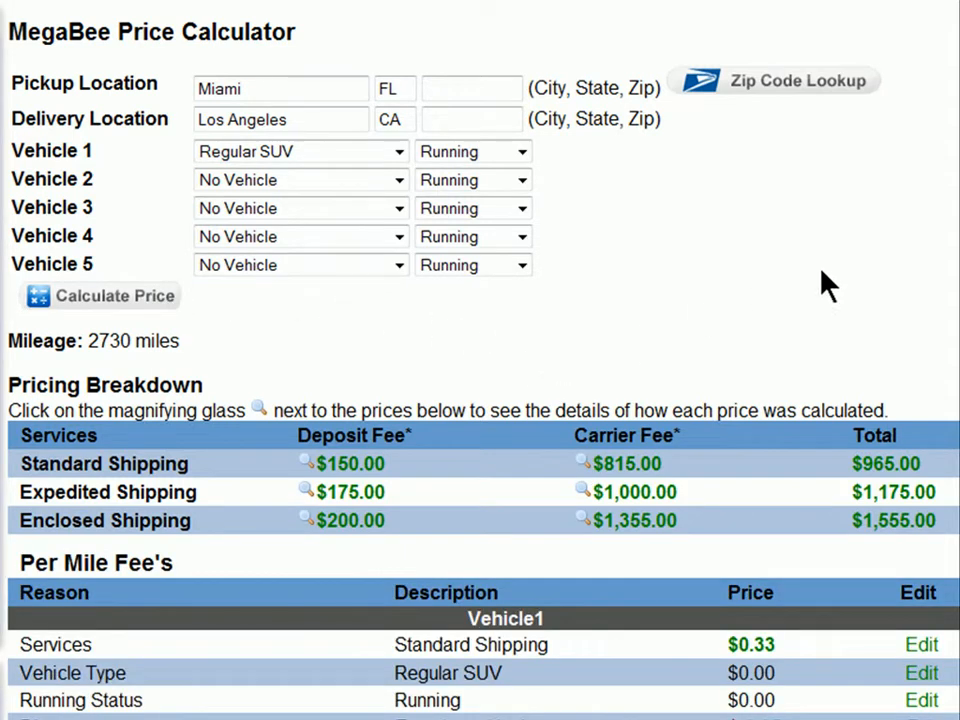
{"action": "scroll", "coordinate": [480, 400], "scroll_direction": "down", "scroll_amount": 4}
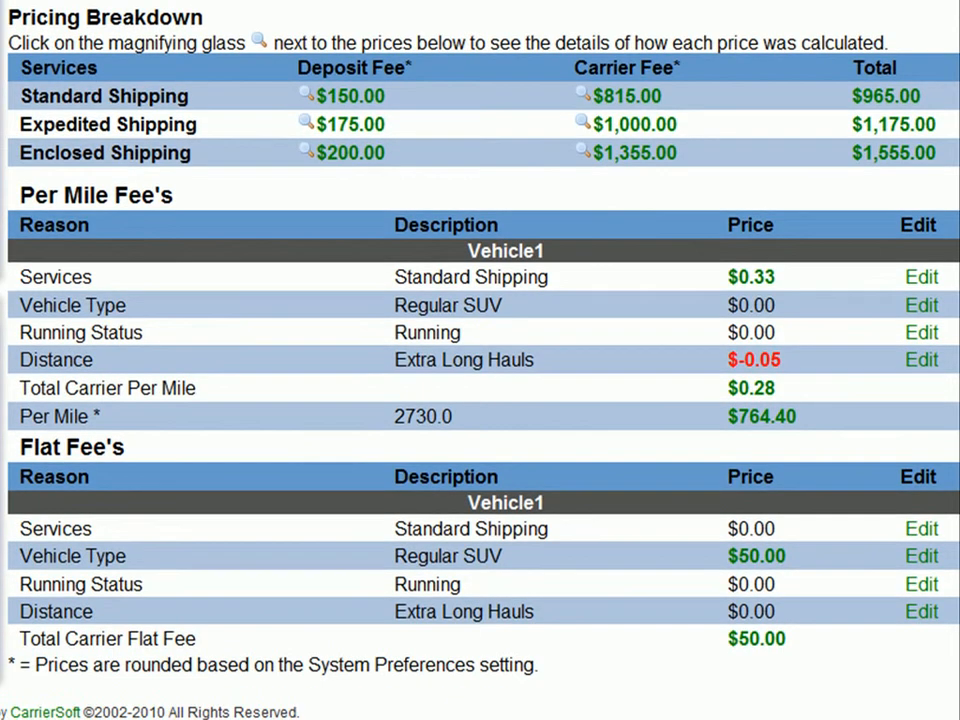